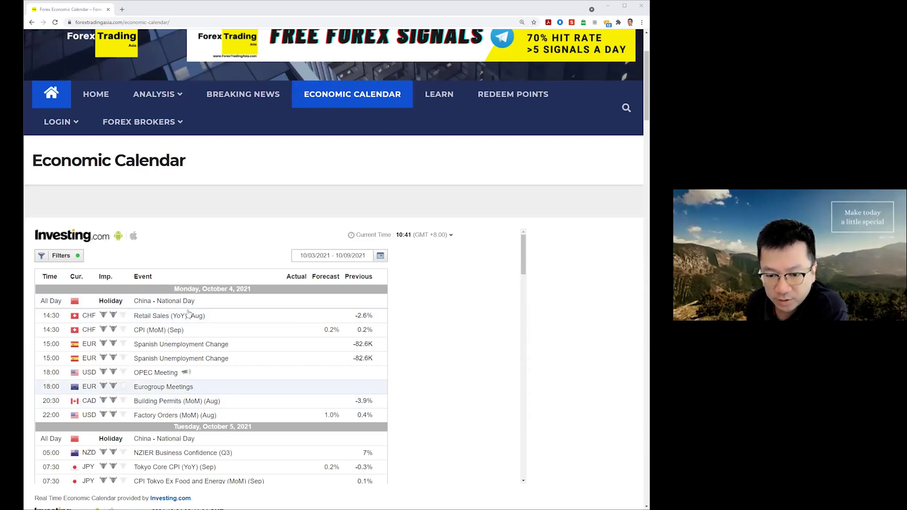
Scroll the calendar through Monday and Tuesday to the RBNZ Interest Rate Decision for October 6
scroll(486, 300, down, 2)
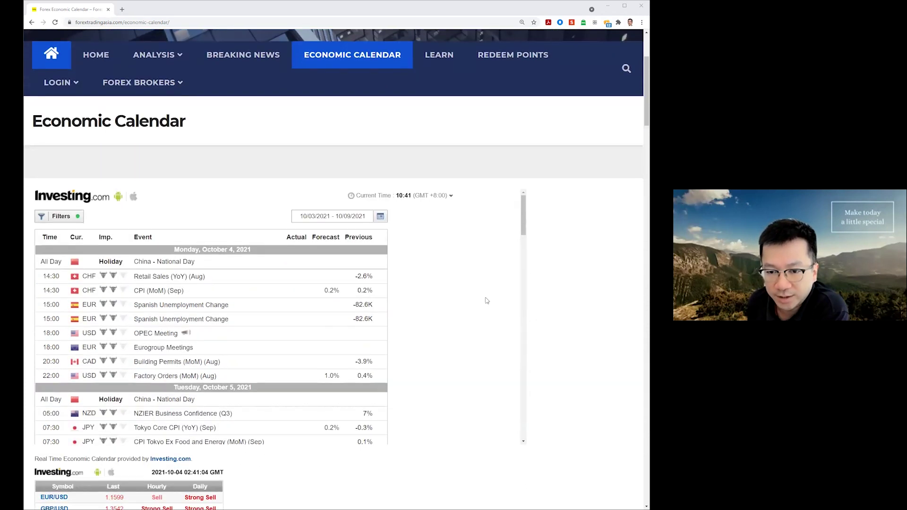
scroll(449, 282, down, 3)
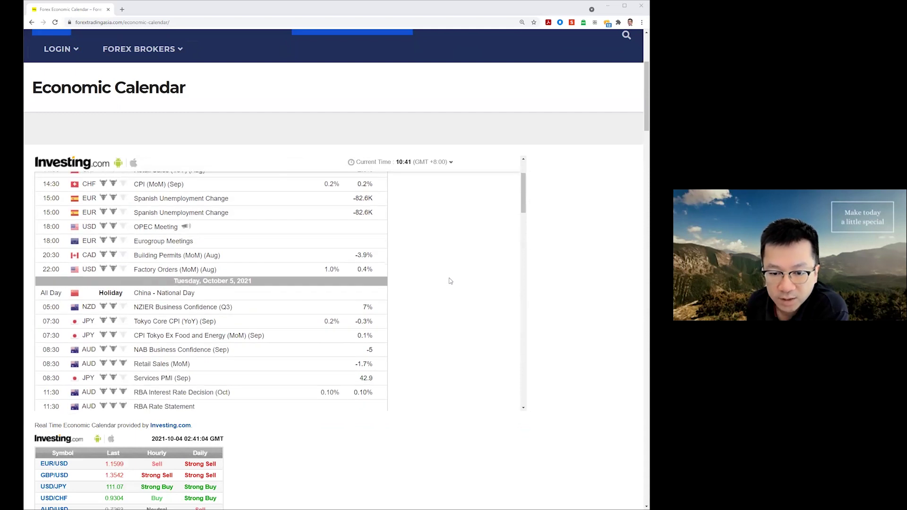
scroll(450, 280, down, 1)
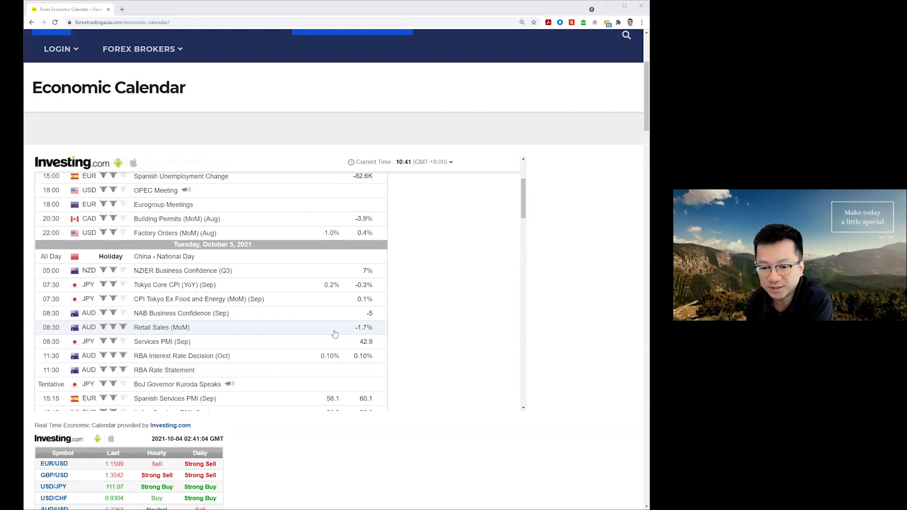
scroll(334, 335, down, 1)
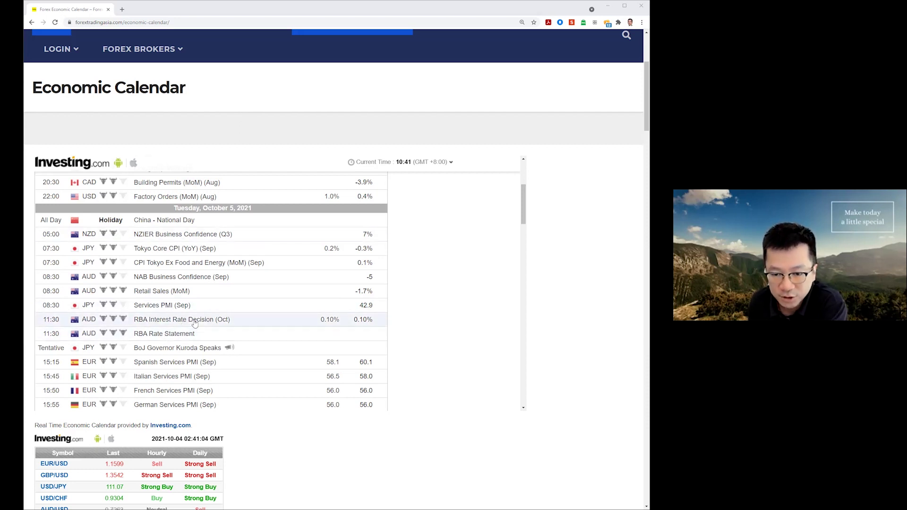
scroll(194, 323, down, 3)
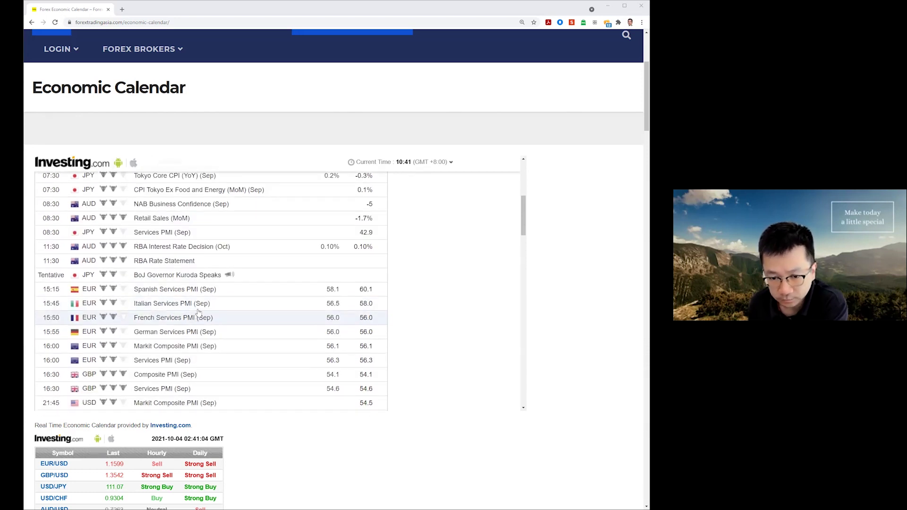
scroll(198, 320, down, 3)
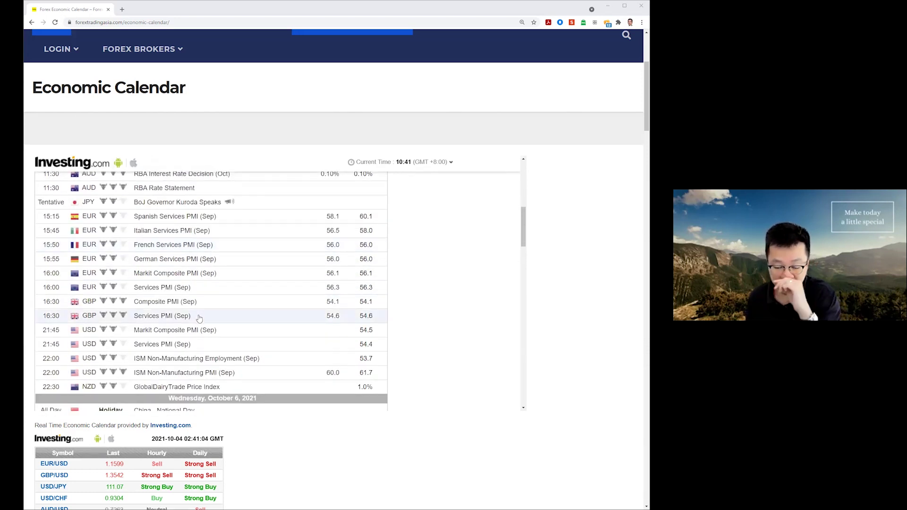
scroll(199, 321, down, 2)
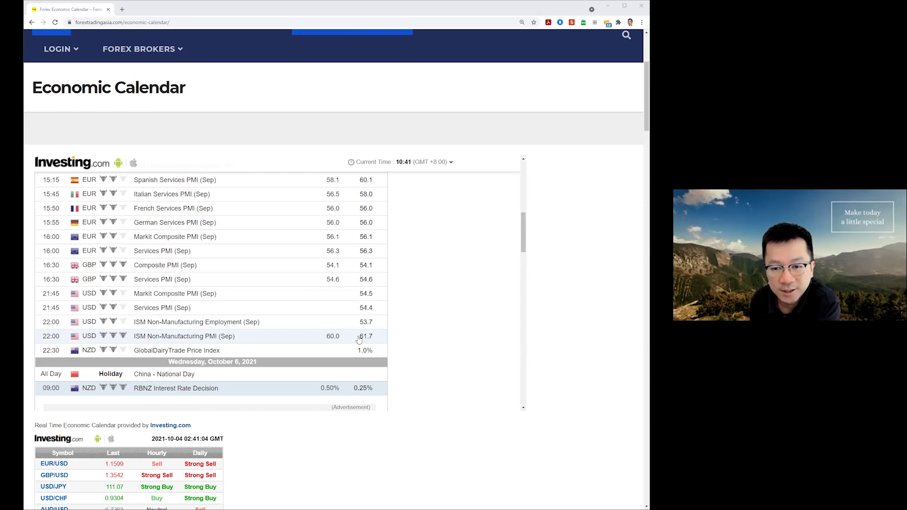
Scroll the RBNZ details to its release history: August 18, 2021 at 0.25% versus a 0.50% forecast
scroll(423, 327, down, 2)
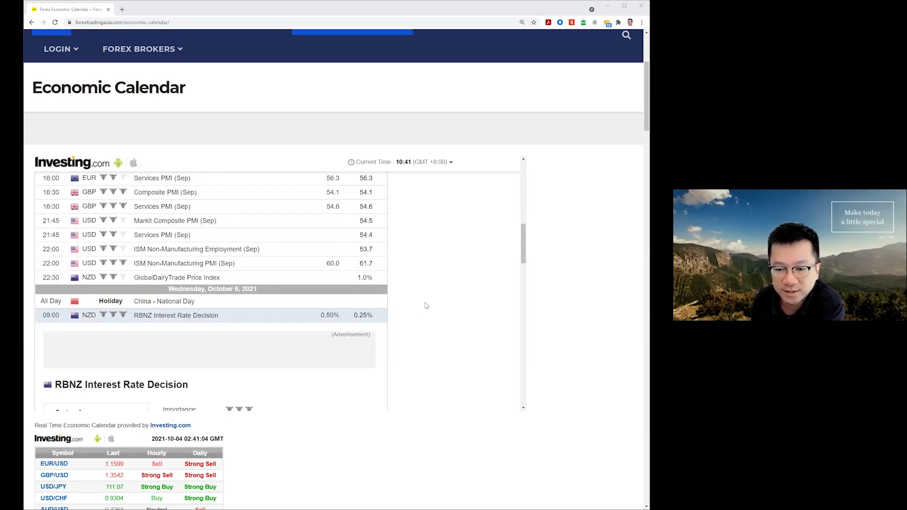
scroll(426, 305, down, 1)
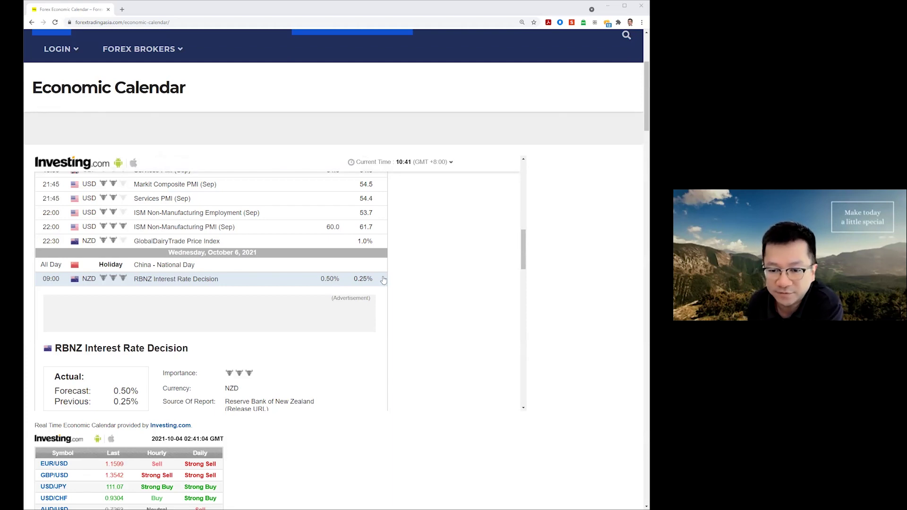
scroll(413, 264, down, 3)
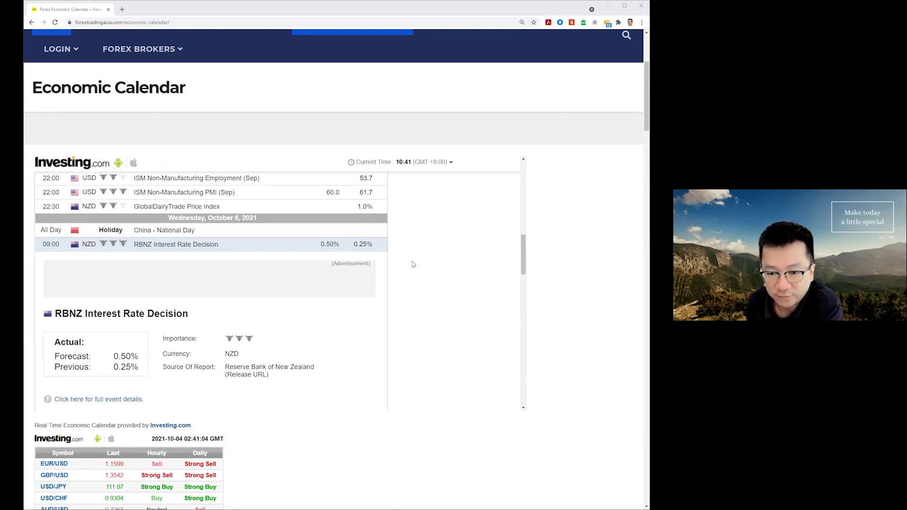
scroll(414, 264, down, 2)
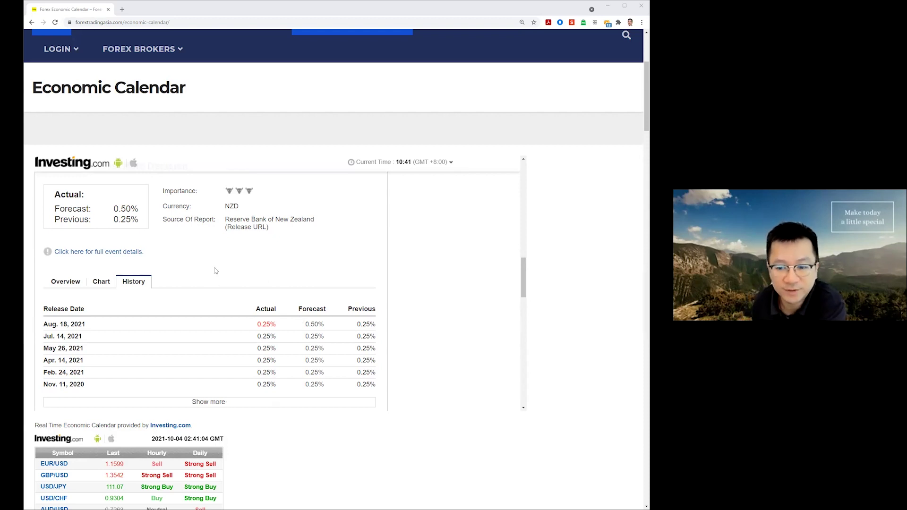
Scroll past the RBNZ details to the October 7–8 events, including Initial Jobless Claims
scroll(252, 248, up, 1)
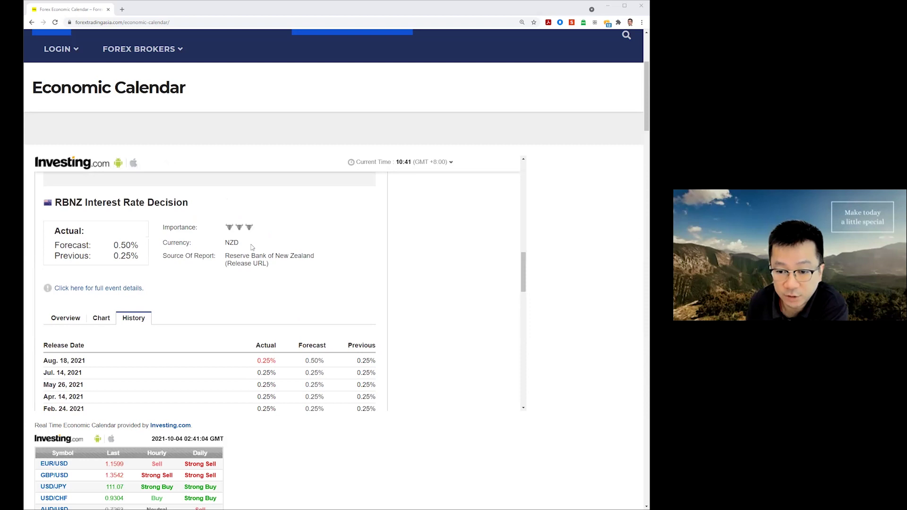
scroll(410, 294, down, 1)
scroll(411, 293, down, 2)
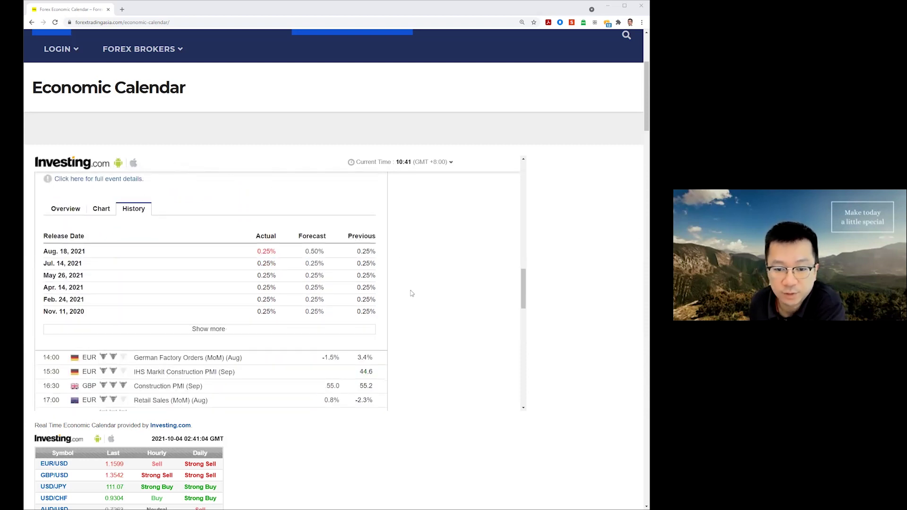
scroll(399, 290, down, 3)
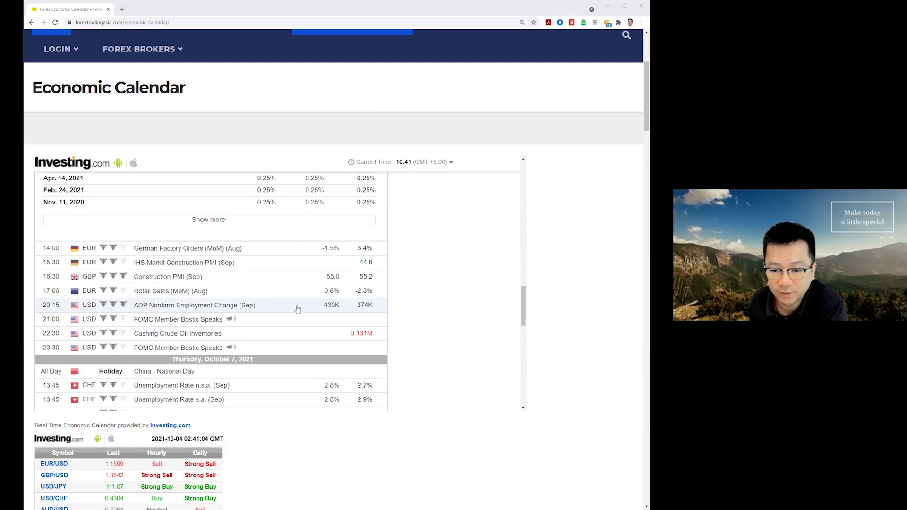
scroll(297, 309, down, 3)
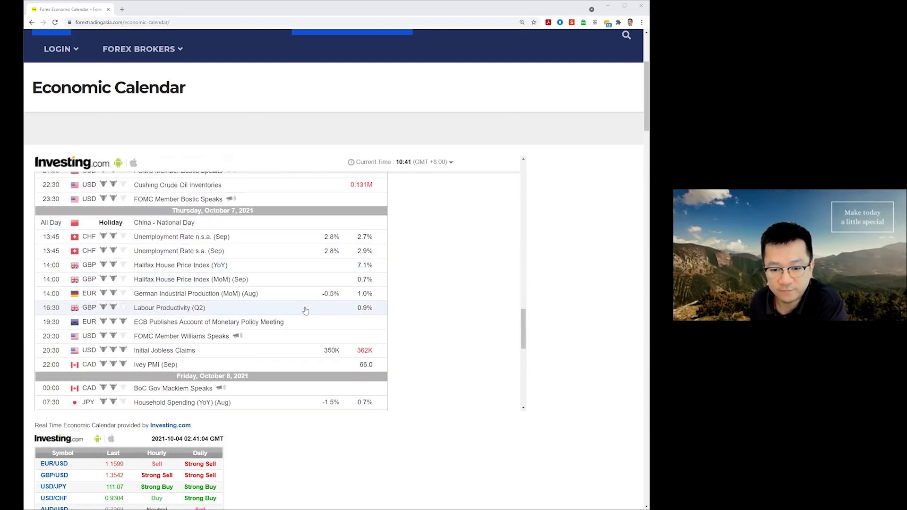
scroll(306, 311, down, 1)
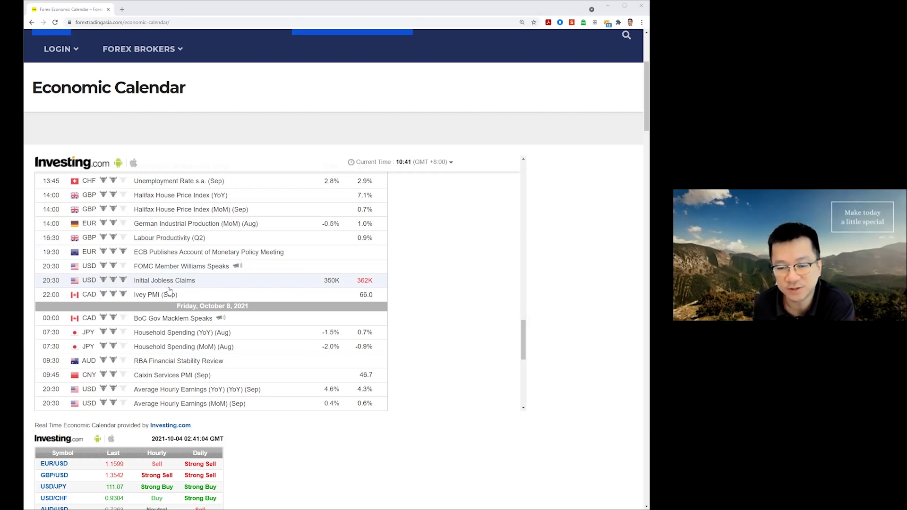
Review Friday's Nonfarm Payrolls and Unemployment Rate rows, then switch over to MetaTrader 4
scroll(199, 279, down, 2)
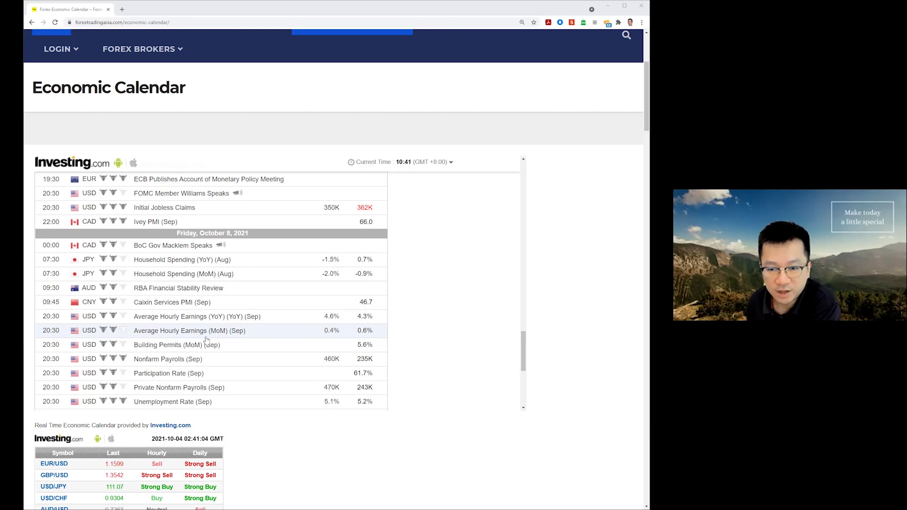
scroll(221, 335, down, 1)
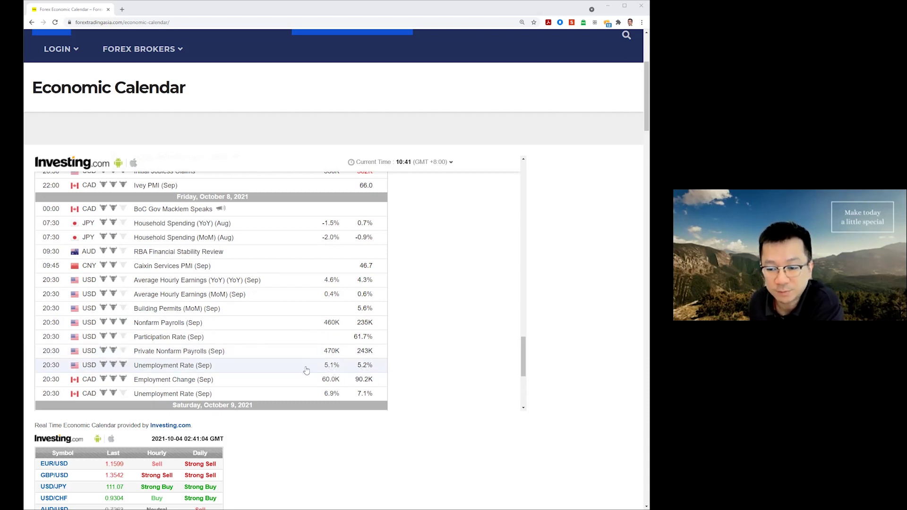
mouse_move(296, 365)
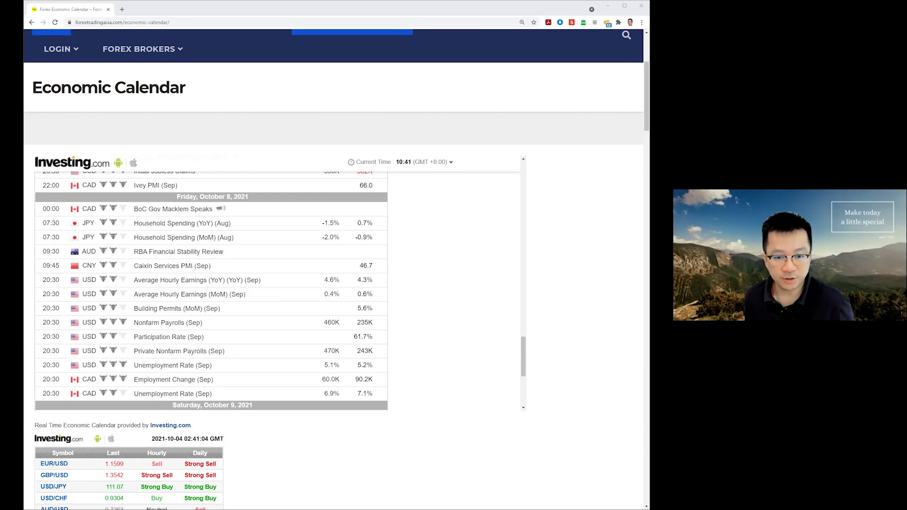
key(alt+Tab)
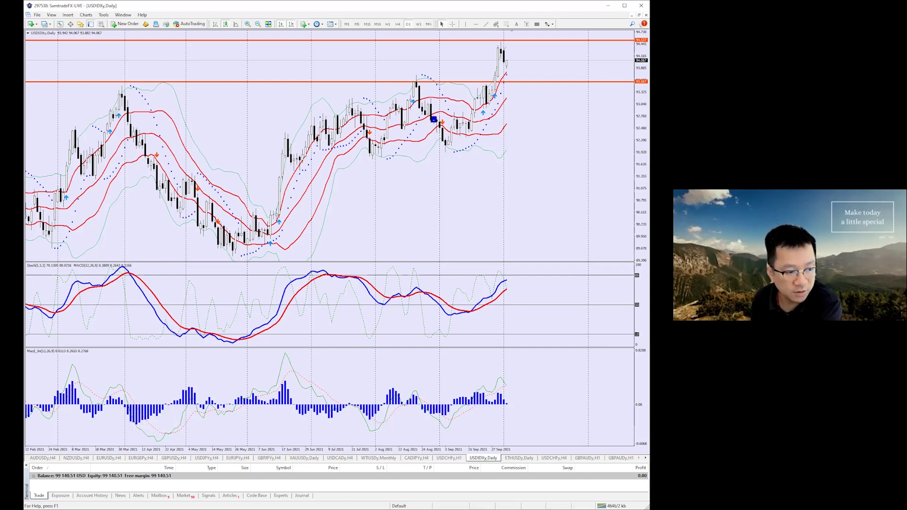
On the AUDUSDy H4 chart, compress the price scale and draw a red trendline sloping down-right below support
click(42, 458)
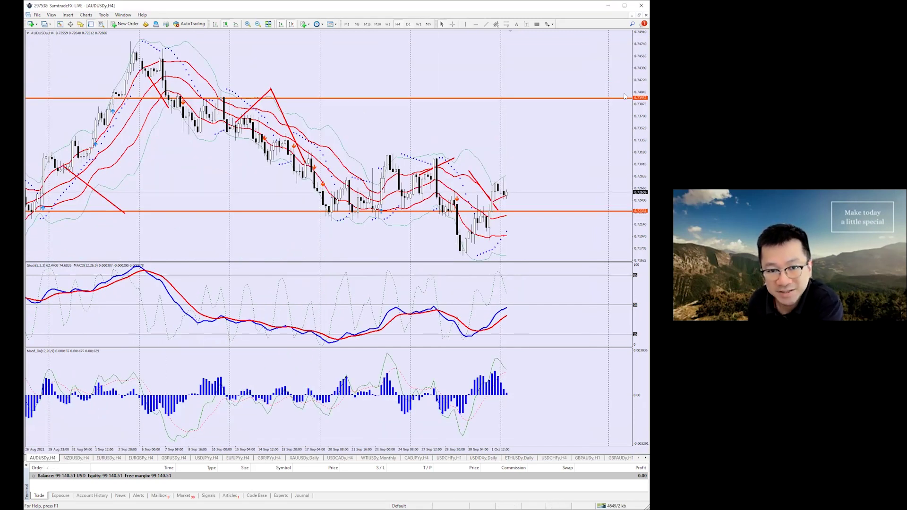
drag(638, 108, 633, 124)
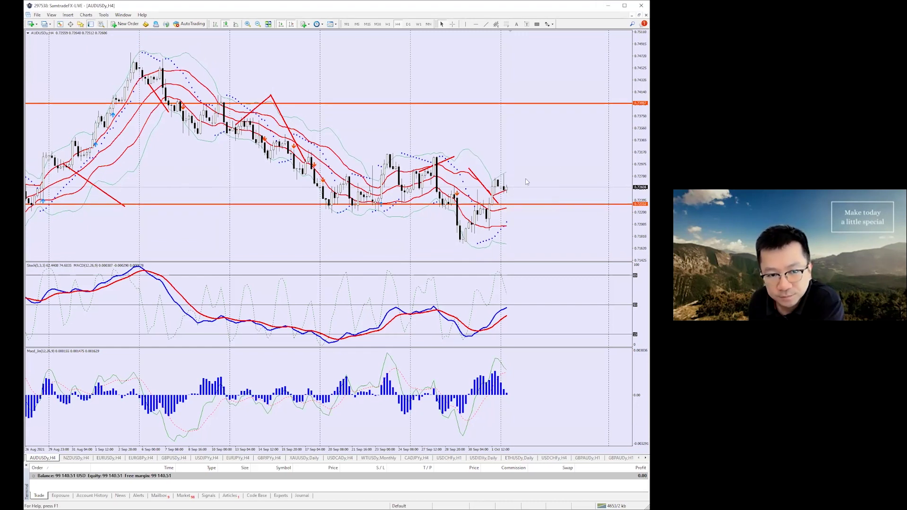
click(486, 25)
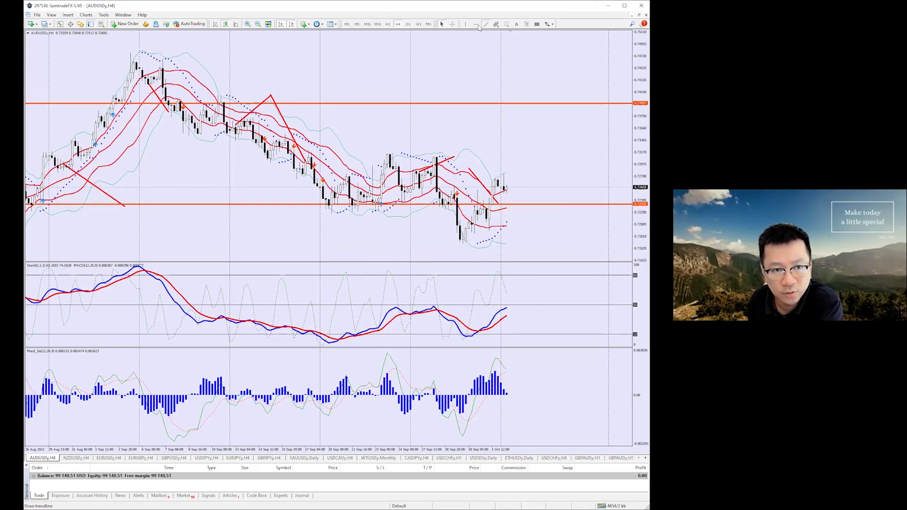
drag(509, 188, 547, 200)
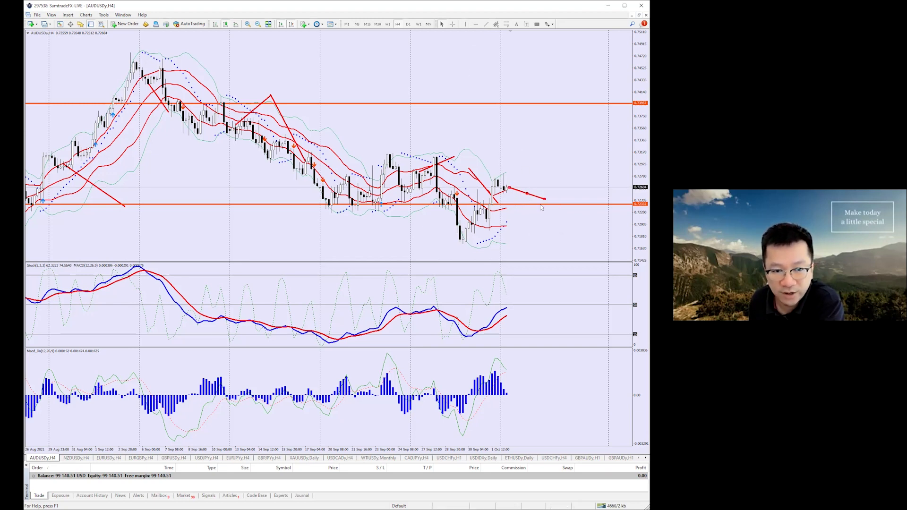
drag(526, 196, 575, 249)
Adjust the trendline's endpoints so it runs from just below support toward the 0.71200 level
drag(648, 143, 644, 161)
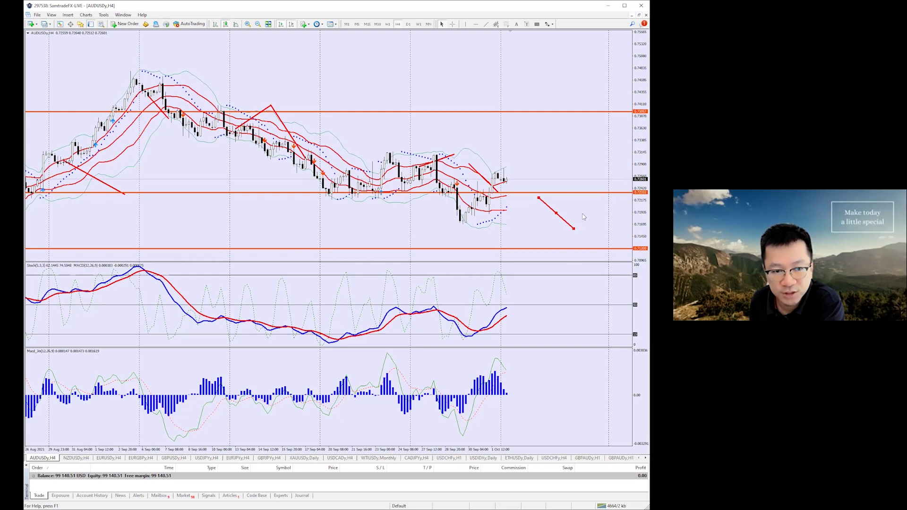
drag(575, 232, 577, 243)
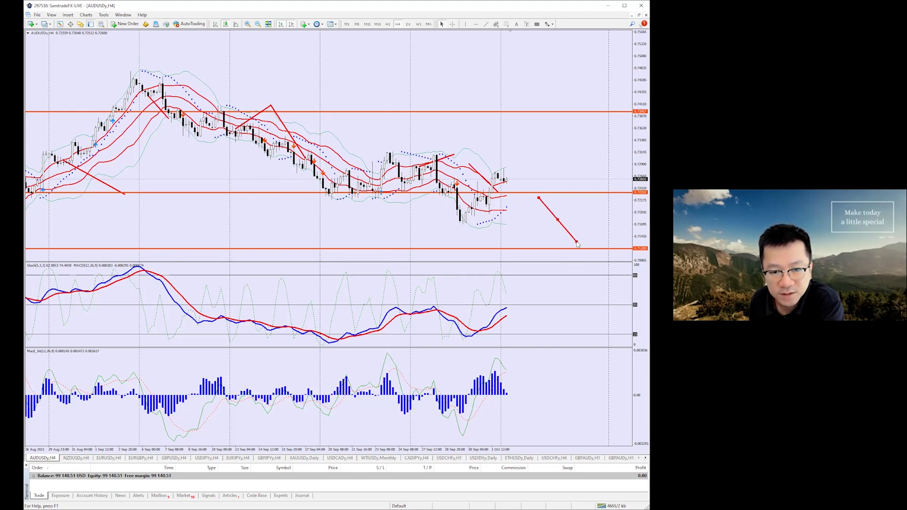
double_click(538, 200)
drag(540, 203, 529, 200)
Measure with the crosshair from the trendline's start along the projected drop and back to current price
middle_click(530, 201)
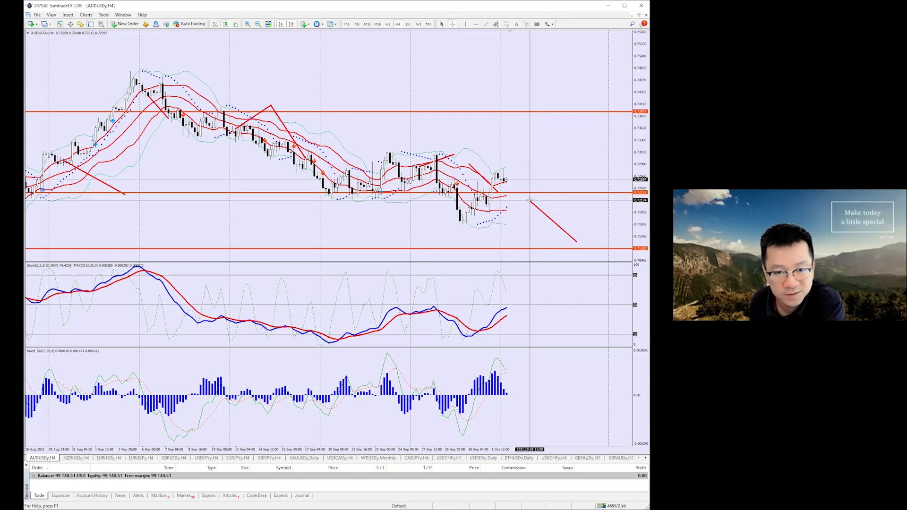
drag(530, 201, 521, 181)
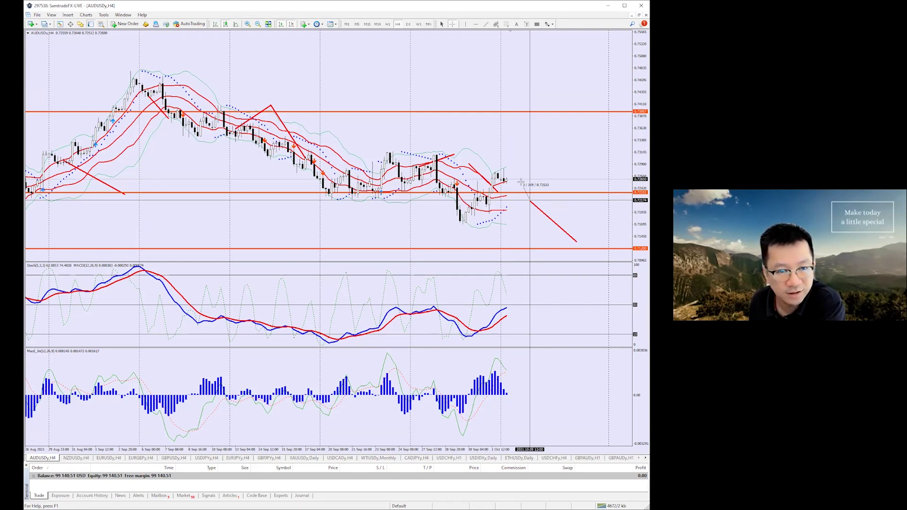
drag(565, 223, 583, 243)
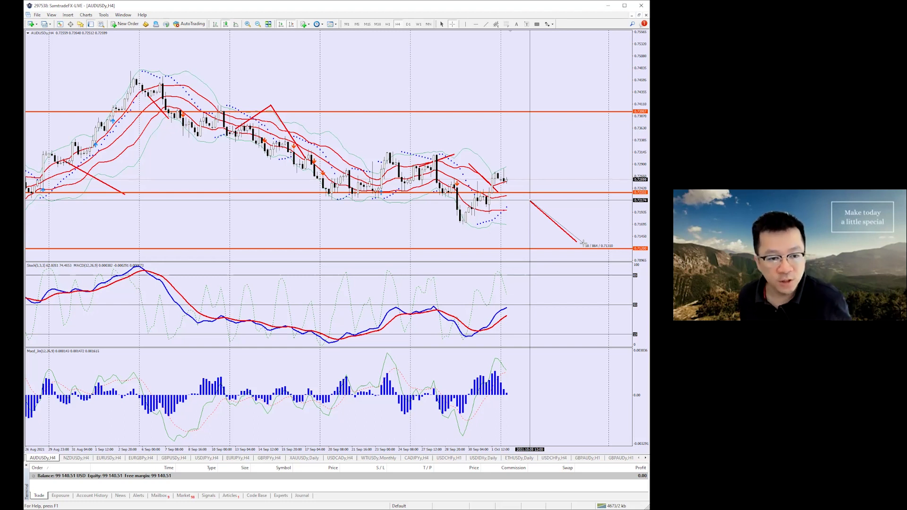
mouse_move(583, 243)
mouse_down()
mouse_move(507, 181)
mouse_move(530, 200)
mouse_up()
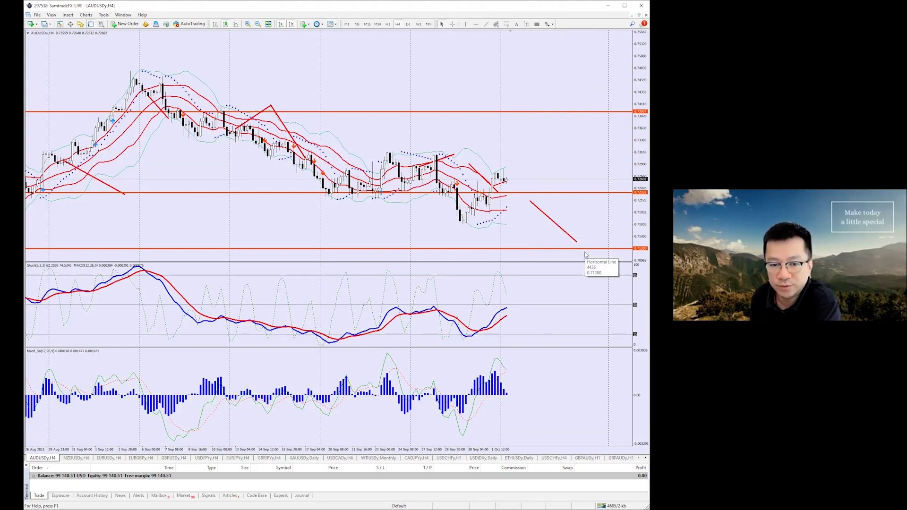
On the NZDUSDy H4 chart, draw a short flat trendline right of the latest candle, nudged slightly right
click(77, 458)
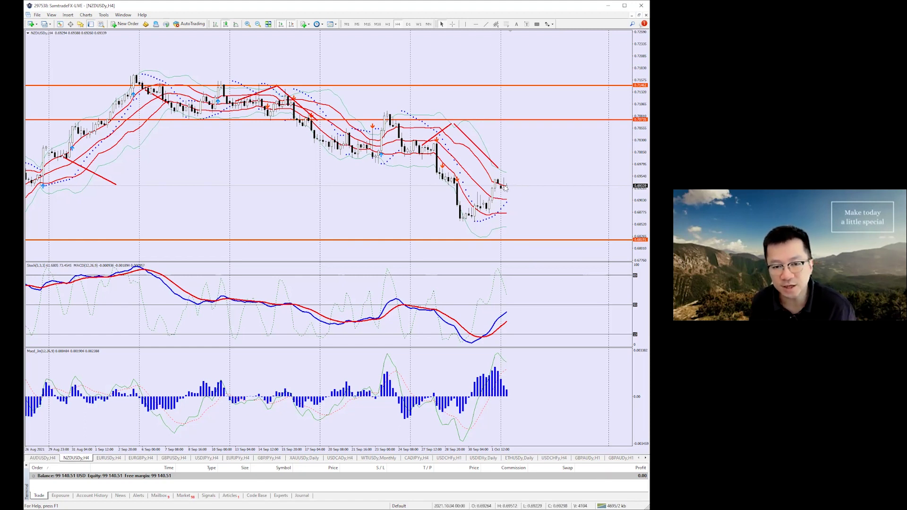
mouse_move(507, 185)
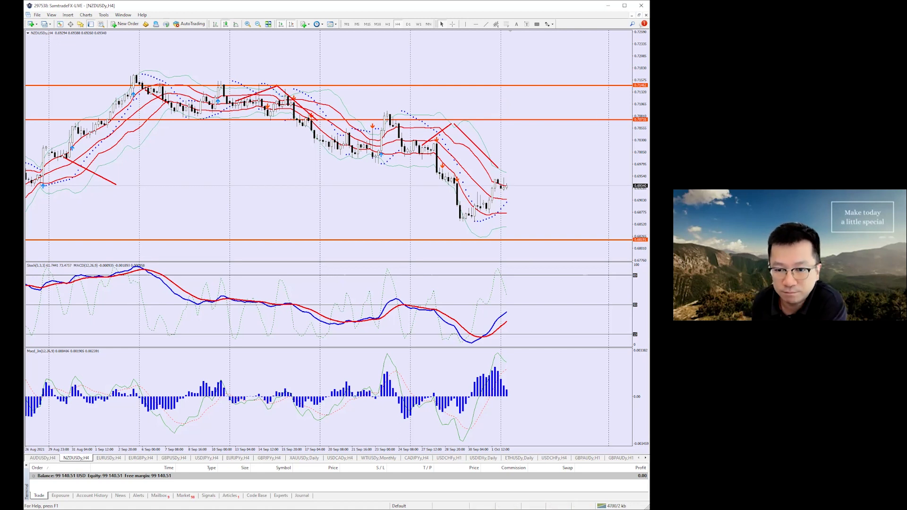
click(486, 24)
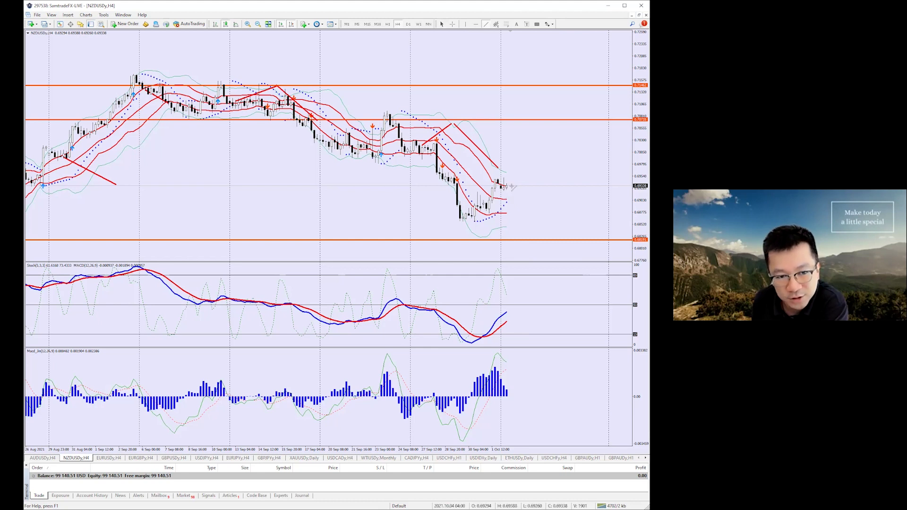
drag(506, 186, 544, 187)
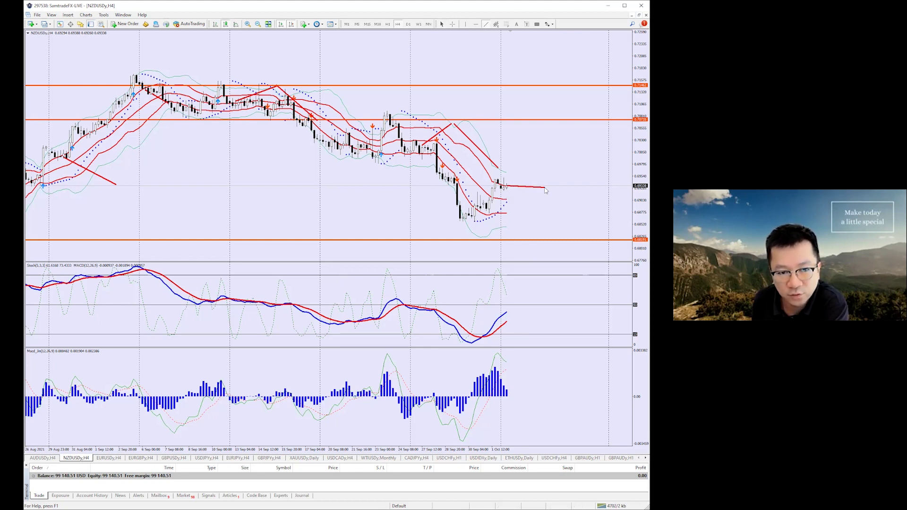
double_click(509, 187)
scroll(524, 189, up, 3)
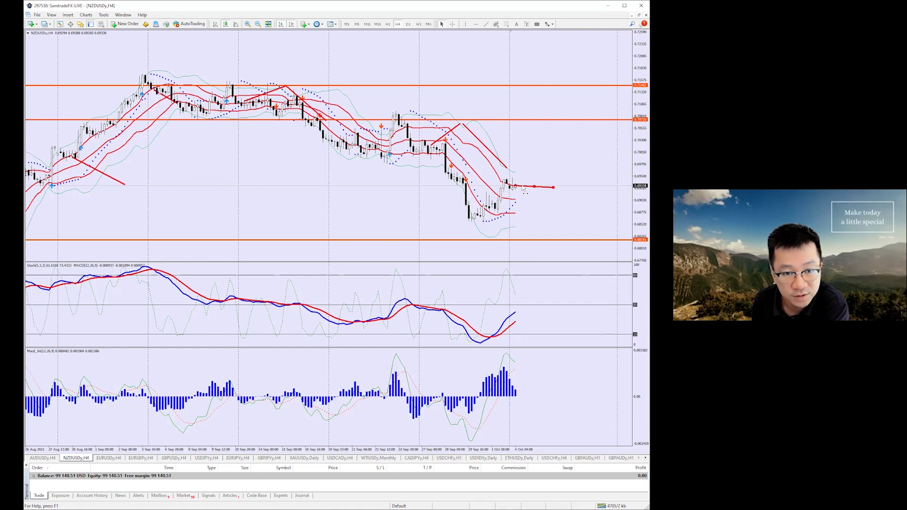
scroll(527, 191, down, 3)
drag(525, 189, 534, 189)
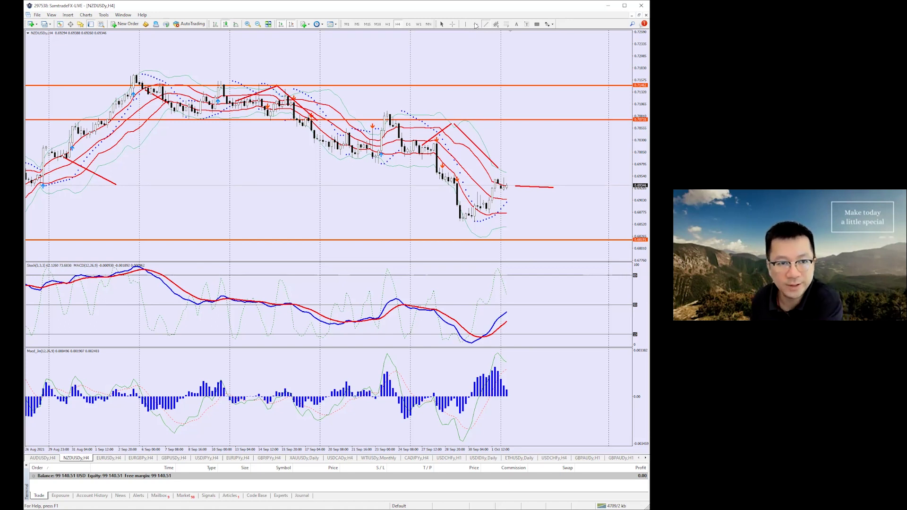
Draw a descending trendline after the flat line and lower its starting point slightly
drag(556, 190, 596, 233)
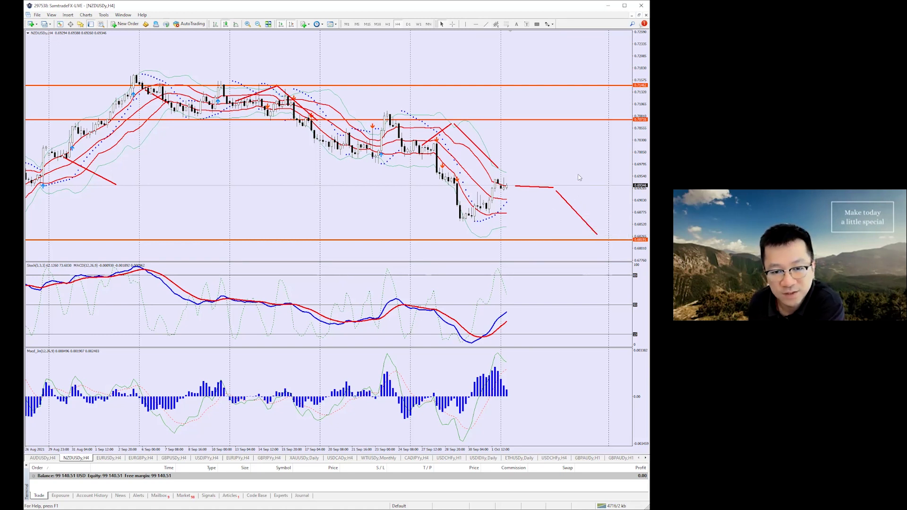
click(559, 193)
drag(559, 193, 561, 198)
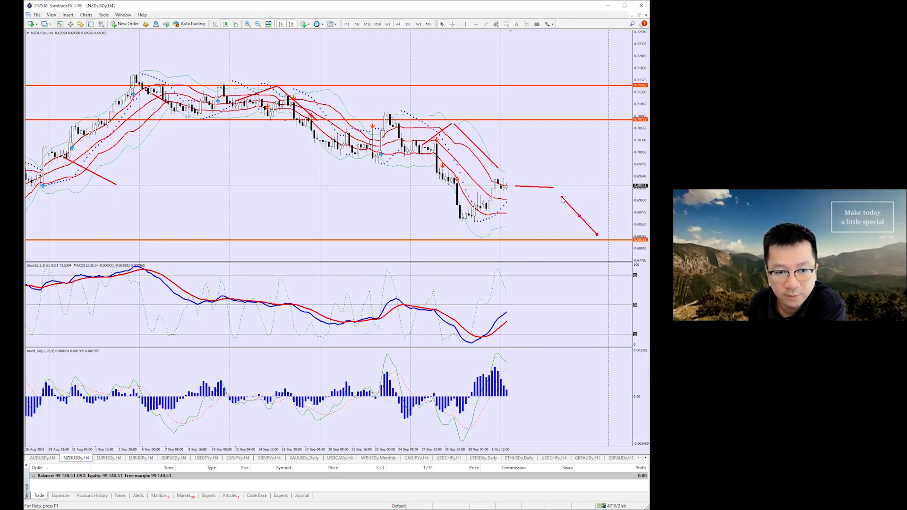
Measure the projected drop toward the lower support line with the crosshair
middle_click(561, 197)
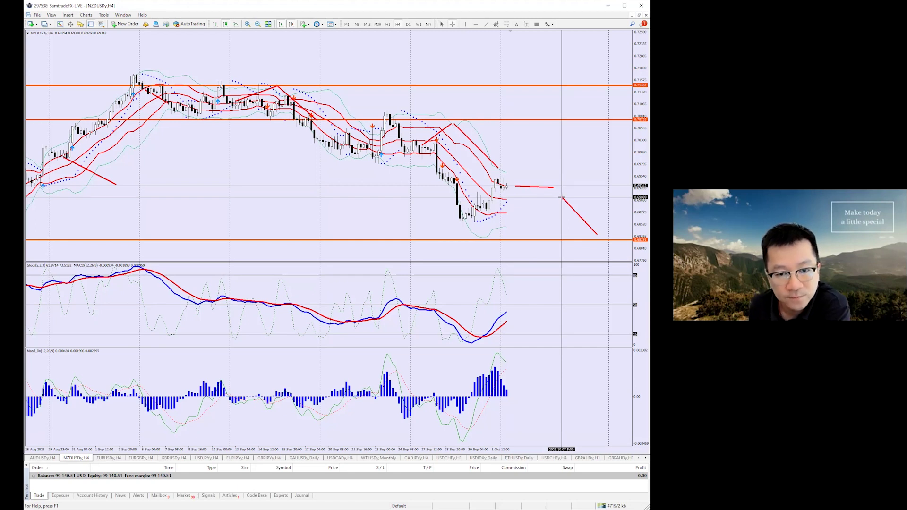
drag(560, 198, 598, 236)
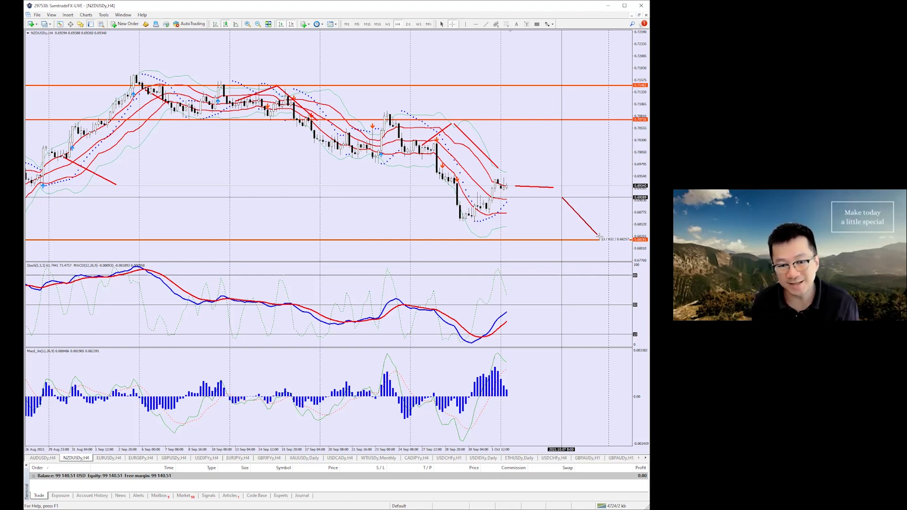
drag(599, 236, 598, 236)
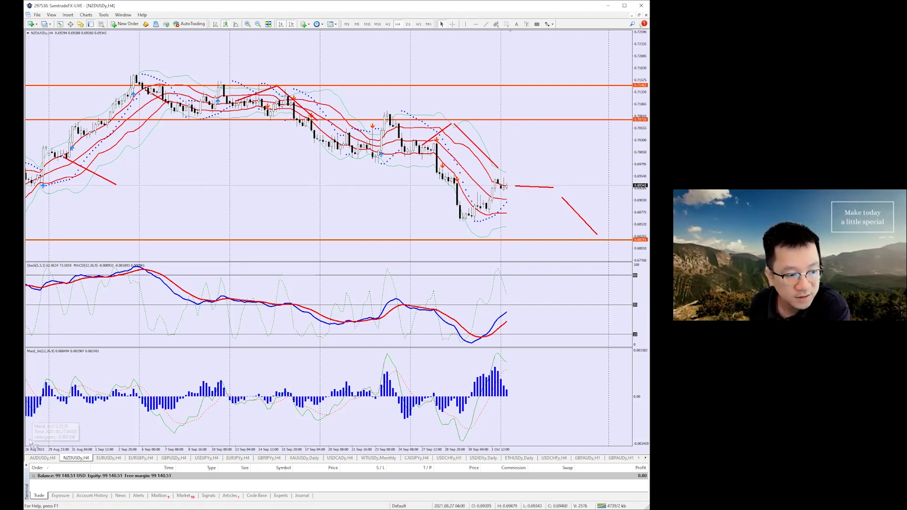
click(46, 459)
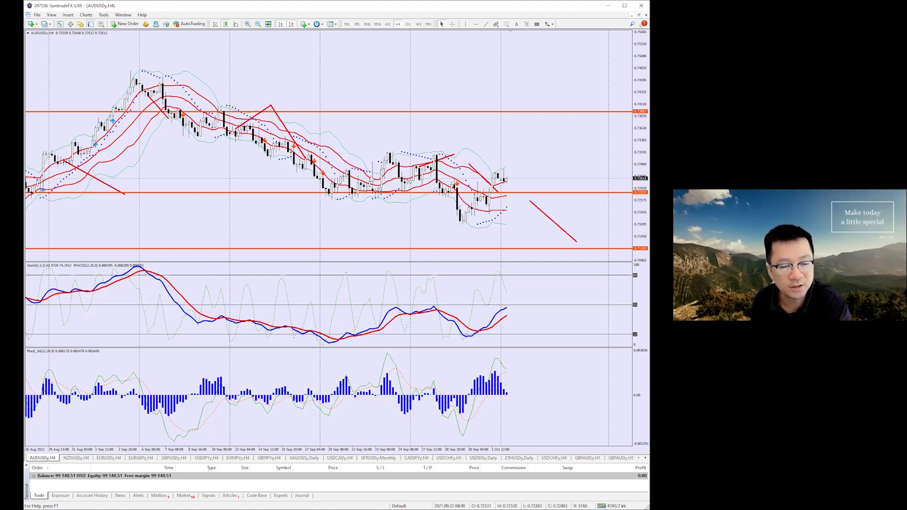
click(75, 457)
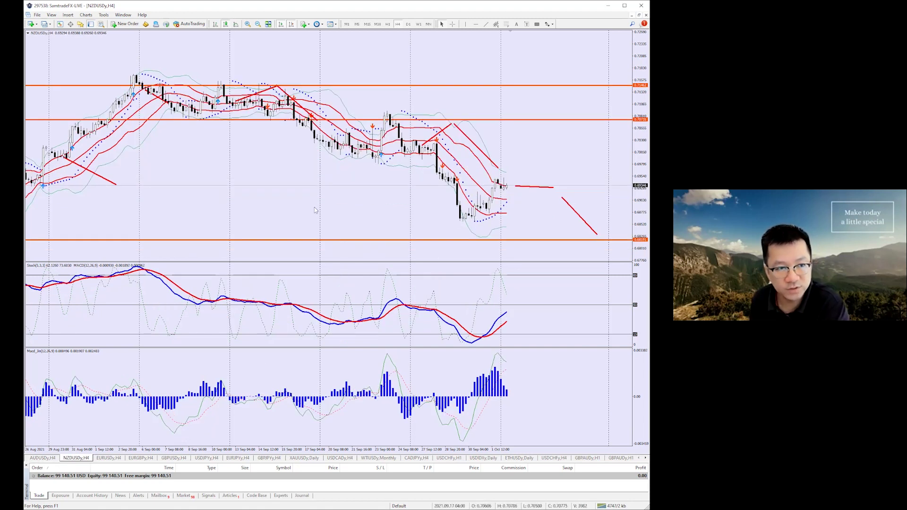